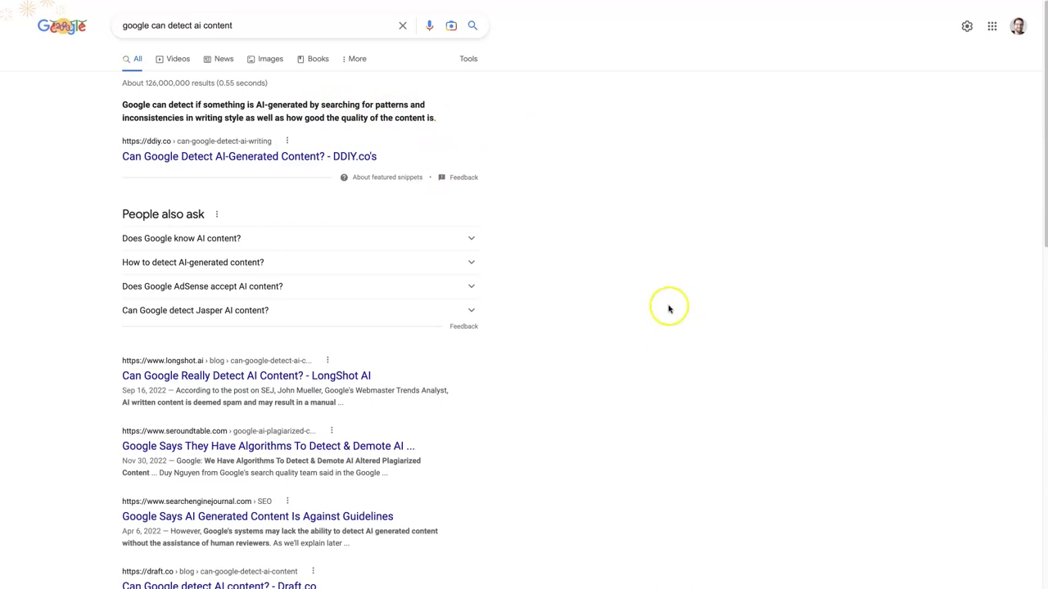
Skim the Google results for 'google can detect ai content', then go to Originality.AI's Content Scan page
{"action": "left_click", "coordinate": [667, 309]}
{"action": "scroll", "coordinate": [634, 384], "scroll_direction": "down", "scroll_amount": 2}
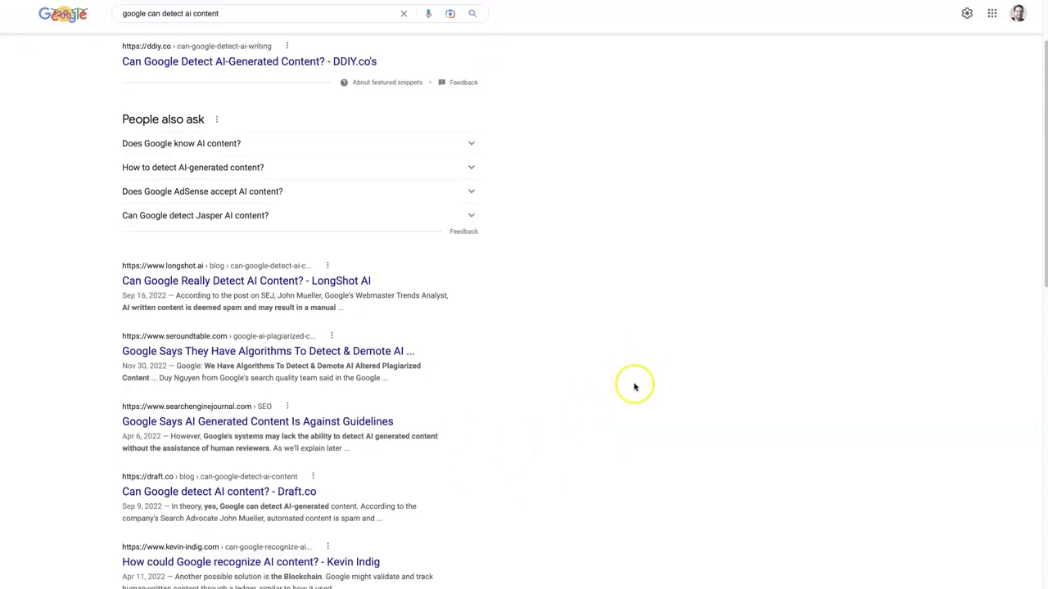
{"action": "scroll", "coordinate": [636, 386], "scroll_direction": "up", "scroll_amount": 2}
{"action": "left_click", "coordinate": [680, 239]}
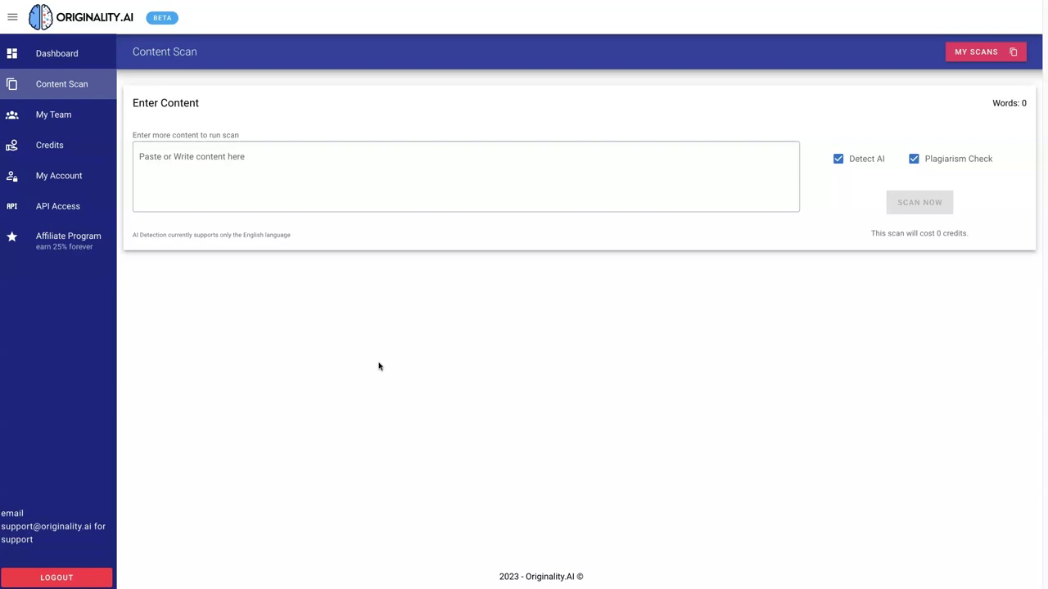
Return to Article Forge and read through the generated article 'How Does Google Flag AI Content?'
{"action": "left_click", "coordinate": [379, 366]}
{"action": "left_click", "coordinate": [646, 140]}
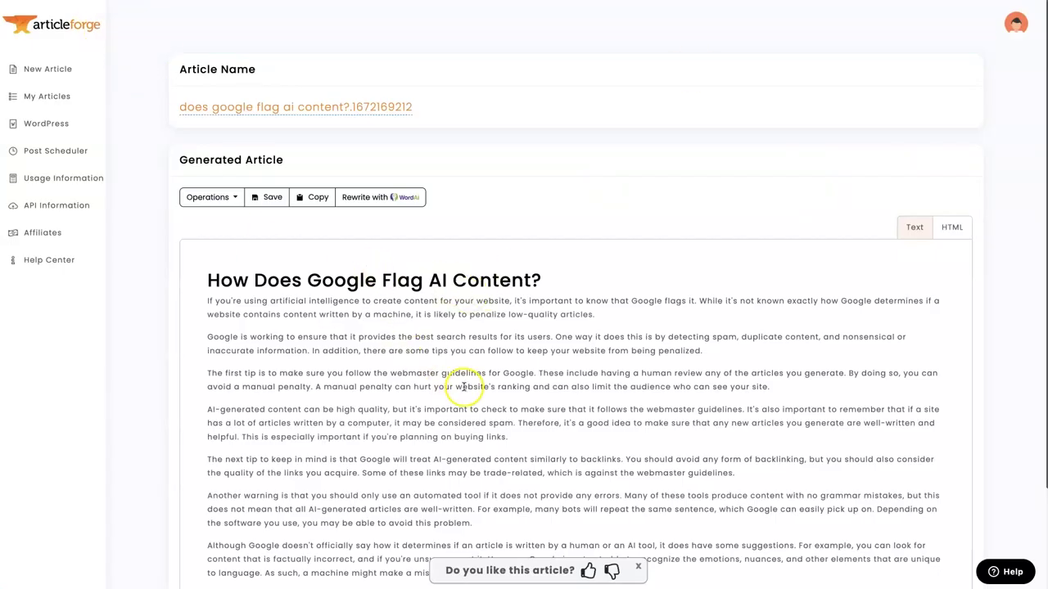
{"action": "scroll", "coordinate": [464, 386], "scroll_direction": "down", "scroll_amount": 3}
{"action": "scroll", "coordinate": [464, 387], "scroll_direction": "up", "scroll_amount": 3}
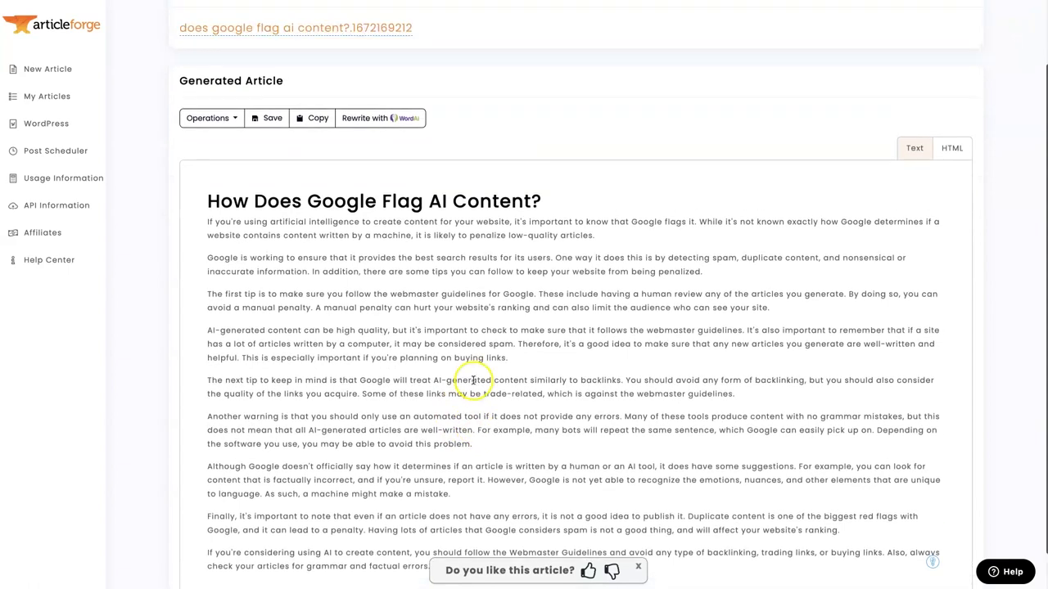
{"action": "scroll", "coordinate": [344, 264], "scroll_direction": "down", "scroll_amount": 1}
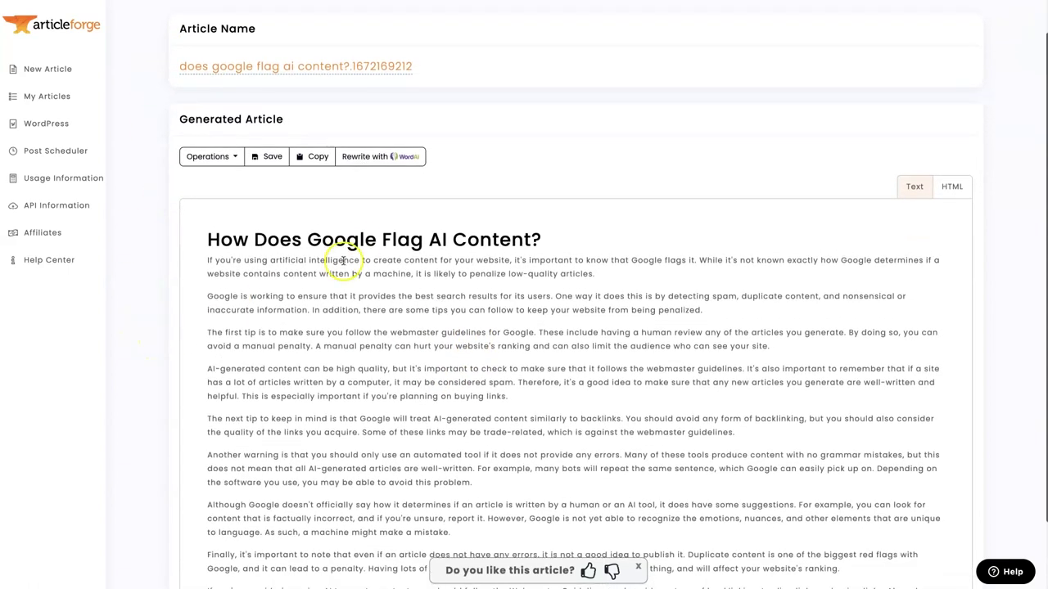
{"action": "scroll", "coordinate": [362, 282], "scroll_direction": "down", "scroll_amount": 2}
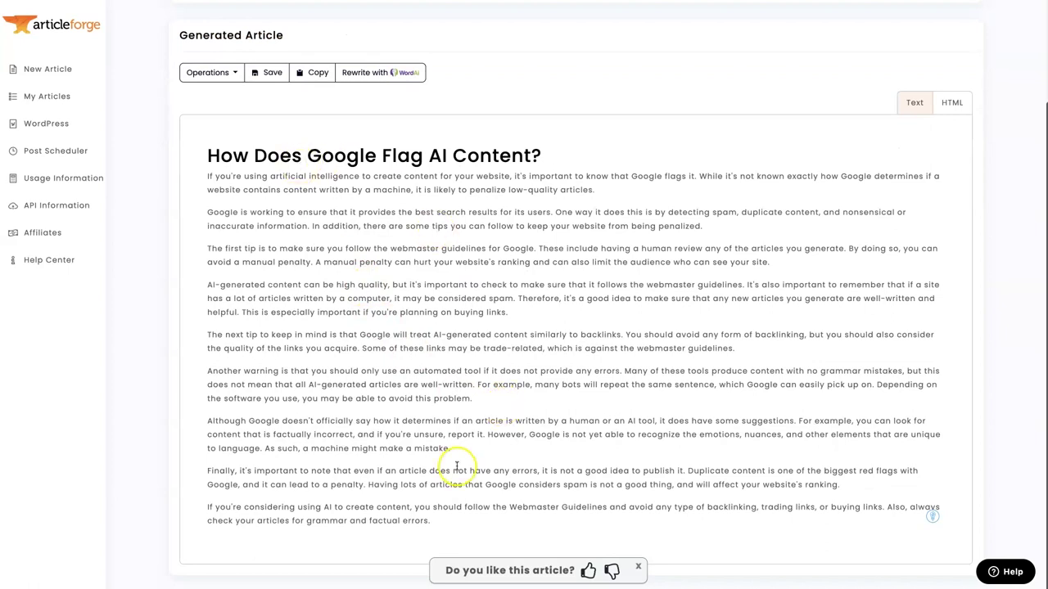
{"action": "scroll", "coordinate": [455, 464], "scroll_direction": "up", "scroll_amount": 3}
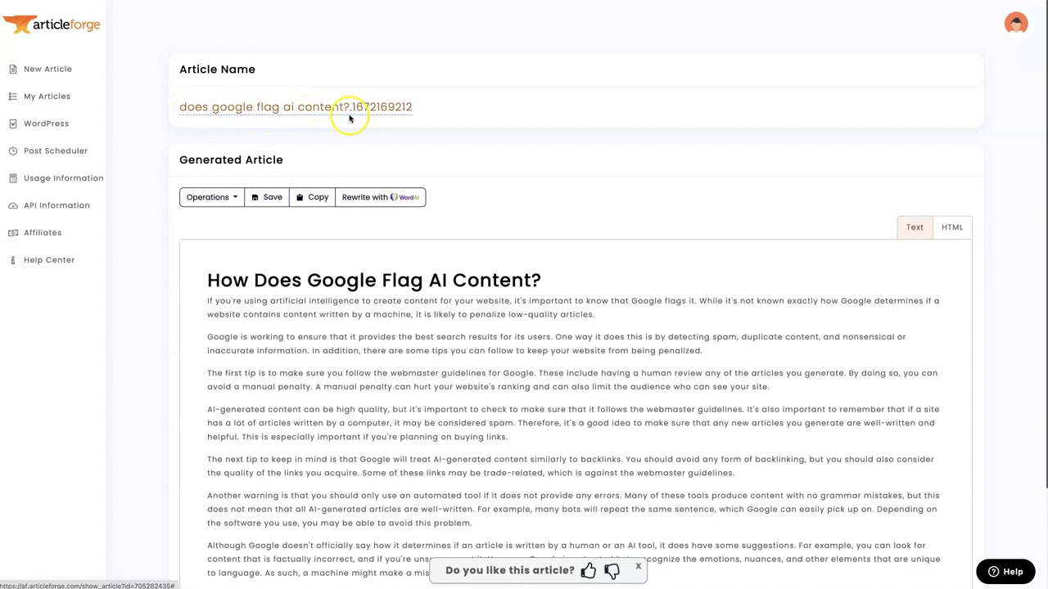
{"action": "scroll", "coordinate": [519, 250], "scroll_direction": "down", "scroll_amount": 3}
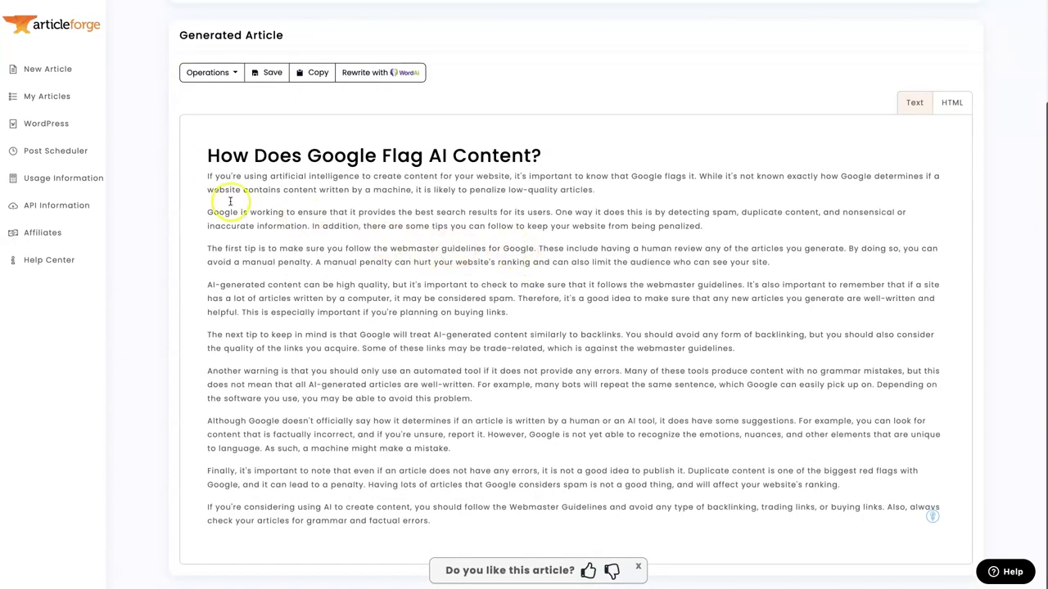
{"action": "scroll", "coordinate": [422, 463], "scroll_direction": "up", "scroll_amount": 1}
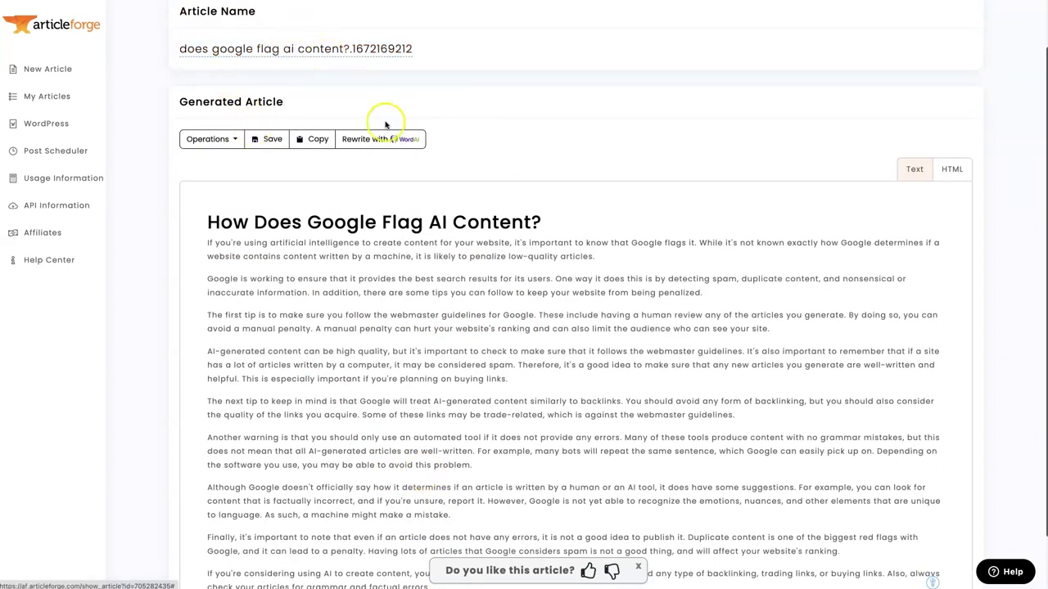
{"action": "scroll", "coordinate": [476, 365], "scroll_direction": "down", "scroll_amount": 1}
{"action": "scroll", "coordinate": [475, 365], "scroll_direction": "down", "scroll_amount": 1}
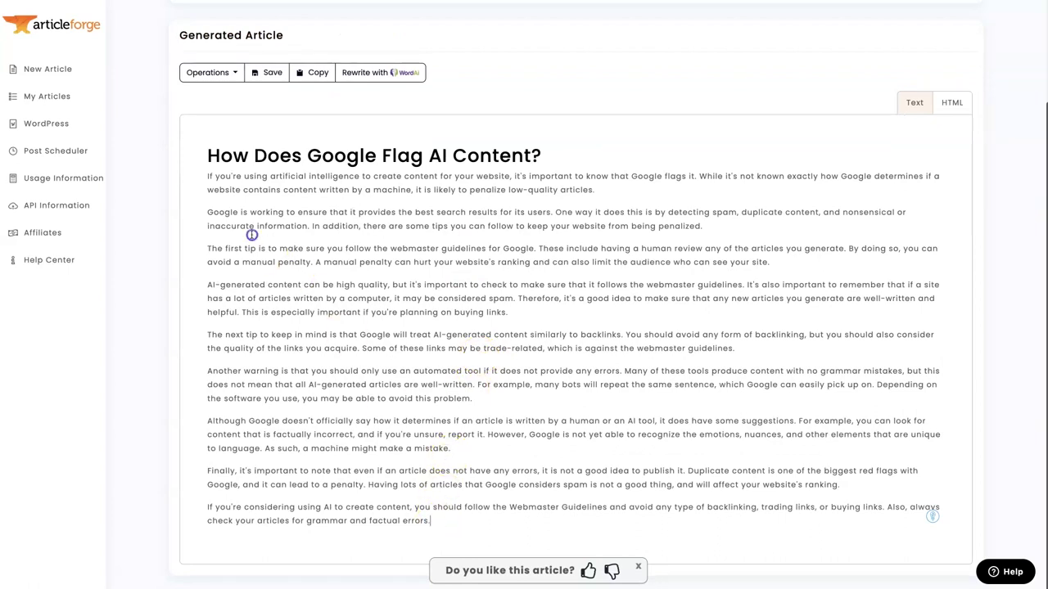
Select all of the article text and copy it
{"action": "key", "text": "ctrl+a"}
{"action": "right_click", "coordinate": [374, 242]}
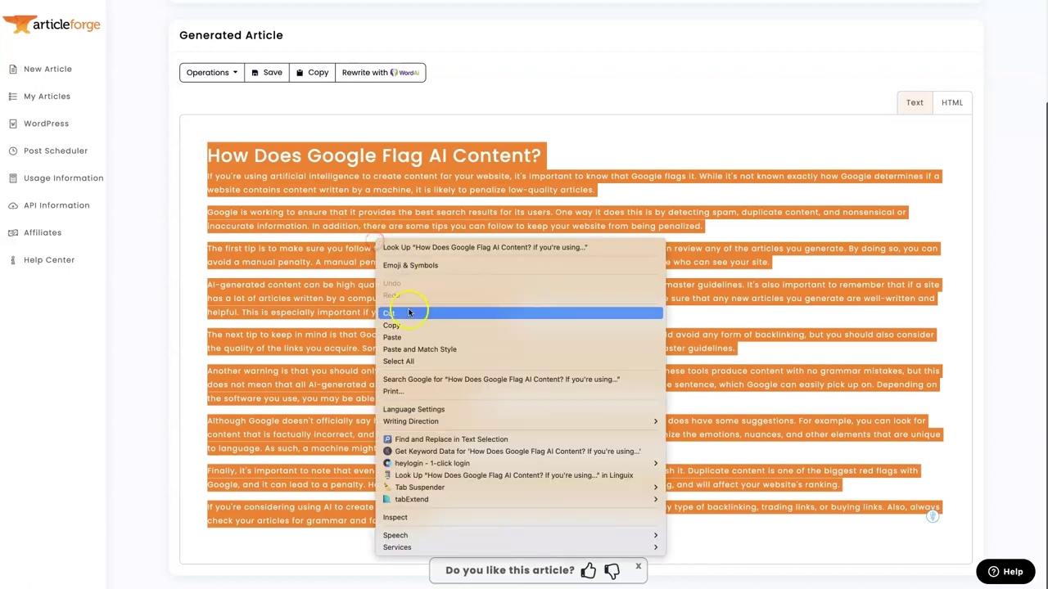
{"action": "left_click", "coordinate": [406, 324]}
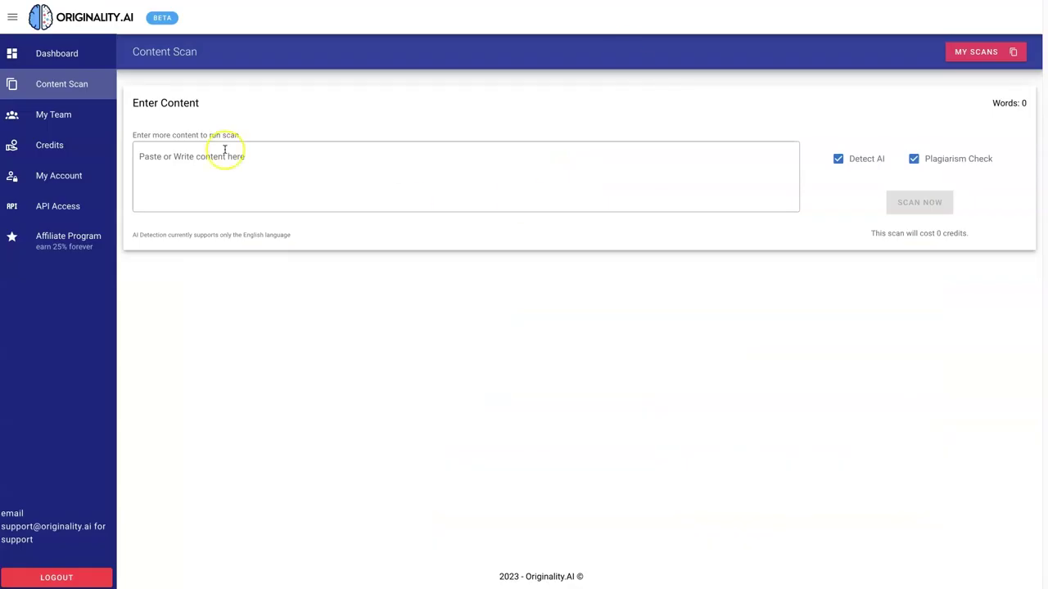
Paste the 495-word article into Originality.AI and scan it with Detect AI and Plagiarism Check on
{"action": "left_click", "coordinate": [234, 163]}
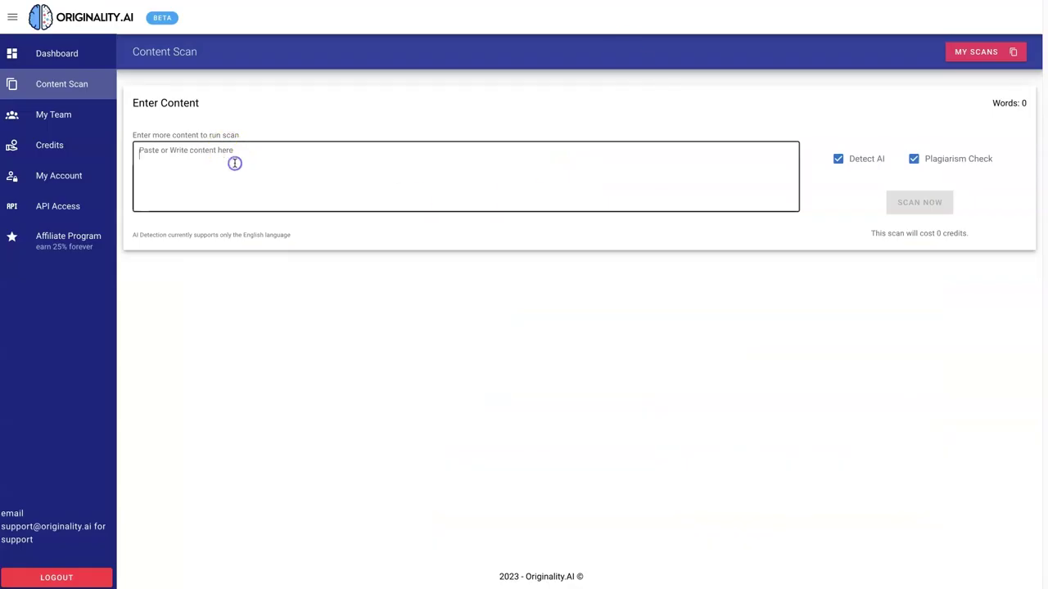
{"action": "key", "text": "ctrl+v"}
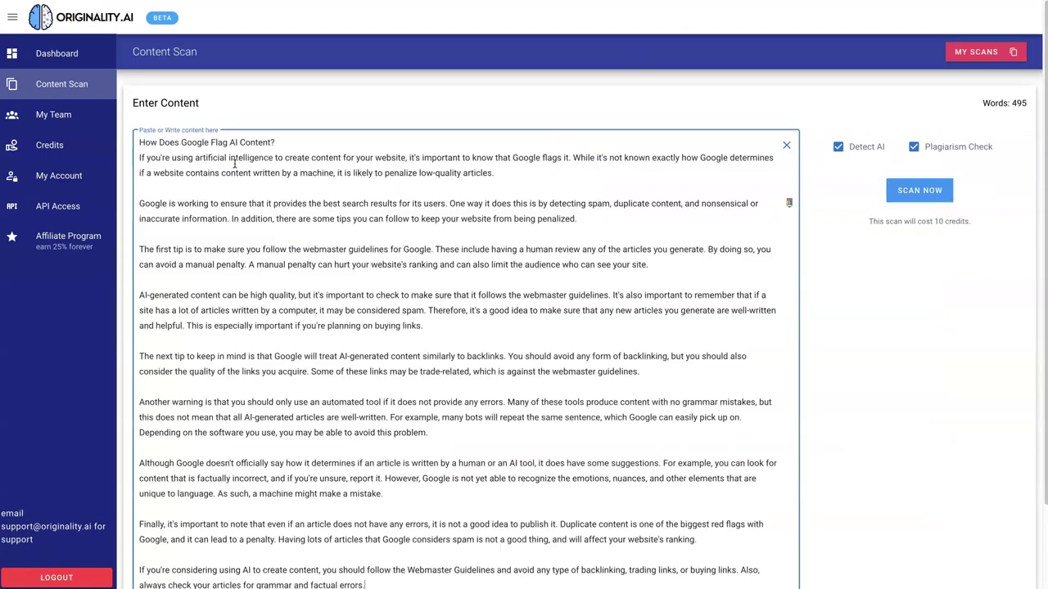
{"action": "left_click", "coordinate": [902, 196]}
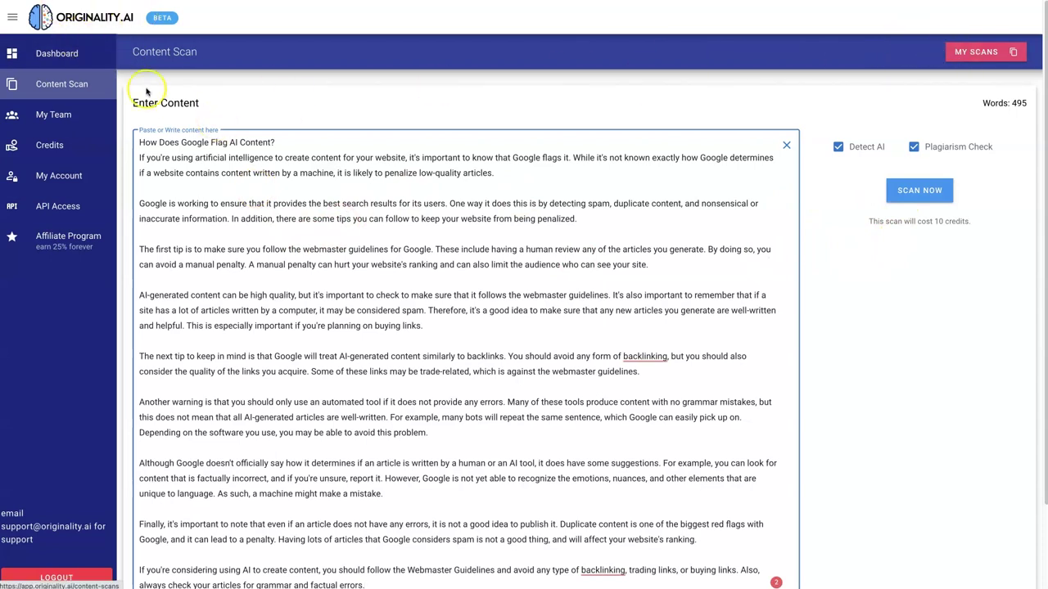
{"action": "scroll", "coordinate": [410, 350], "scroll_direction": "down", "scroll_amount": 2}
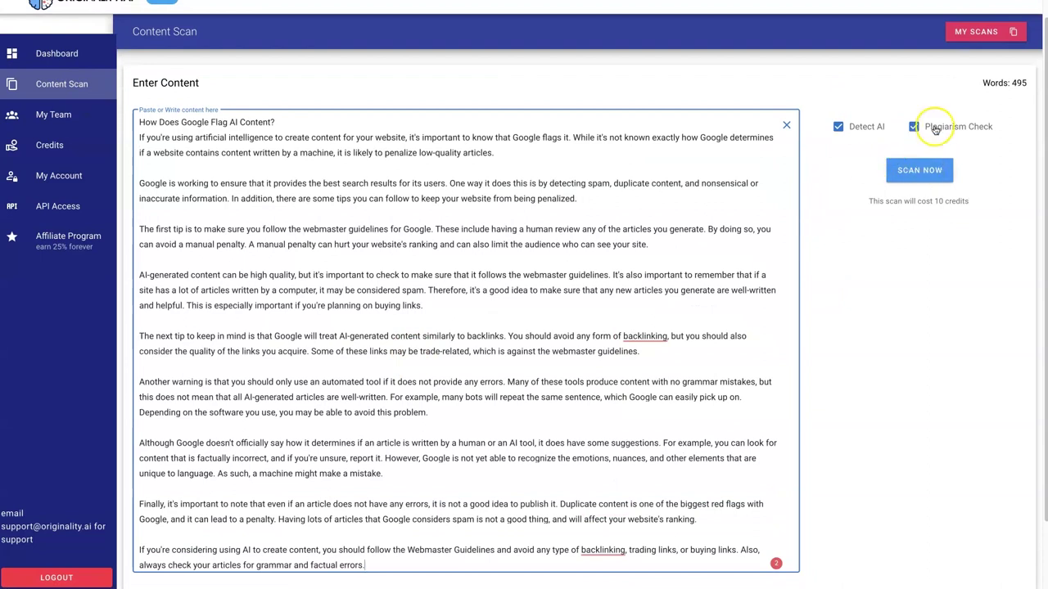
{"action": "left_click", "coordinate": [911, 172]}
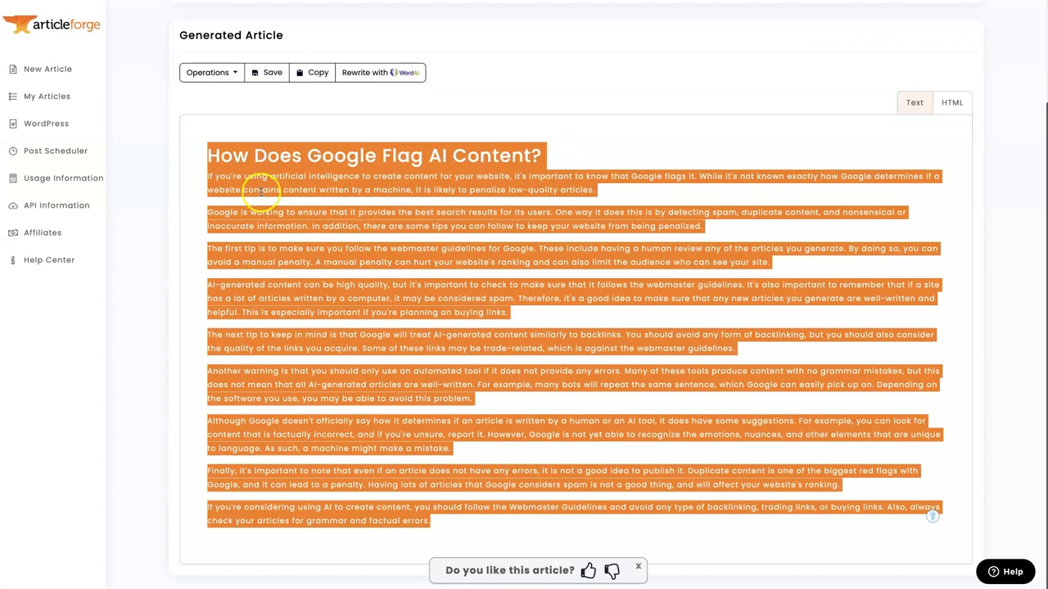
{"action": "left_click", "coordinate": [210, 180]}
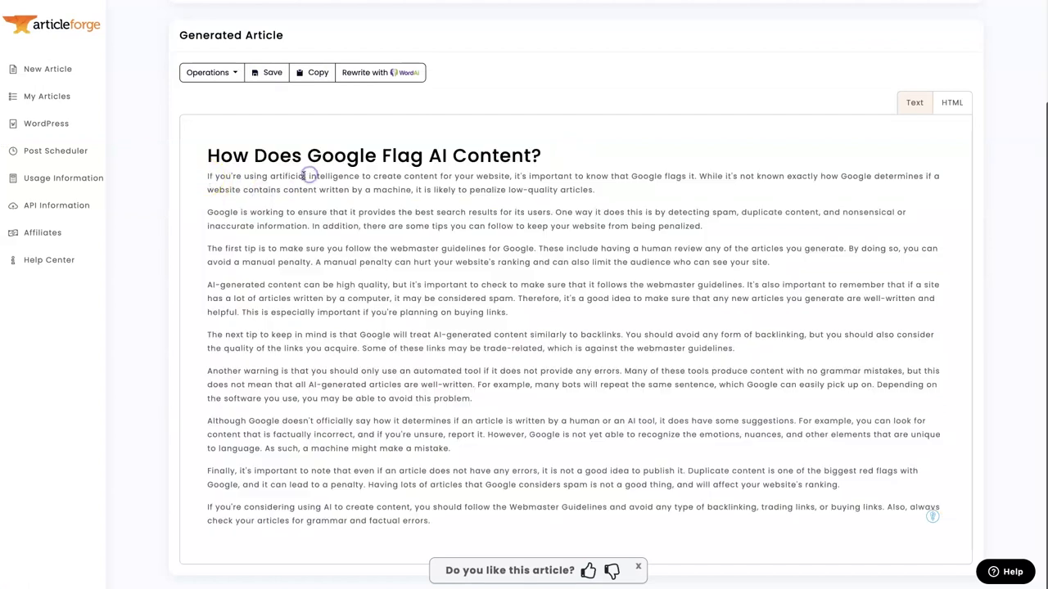
{"action": "left_click_drag", "start_coordinate": [303, 176], "coordinate": [207, 176]}
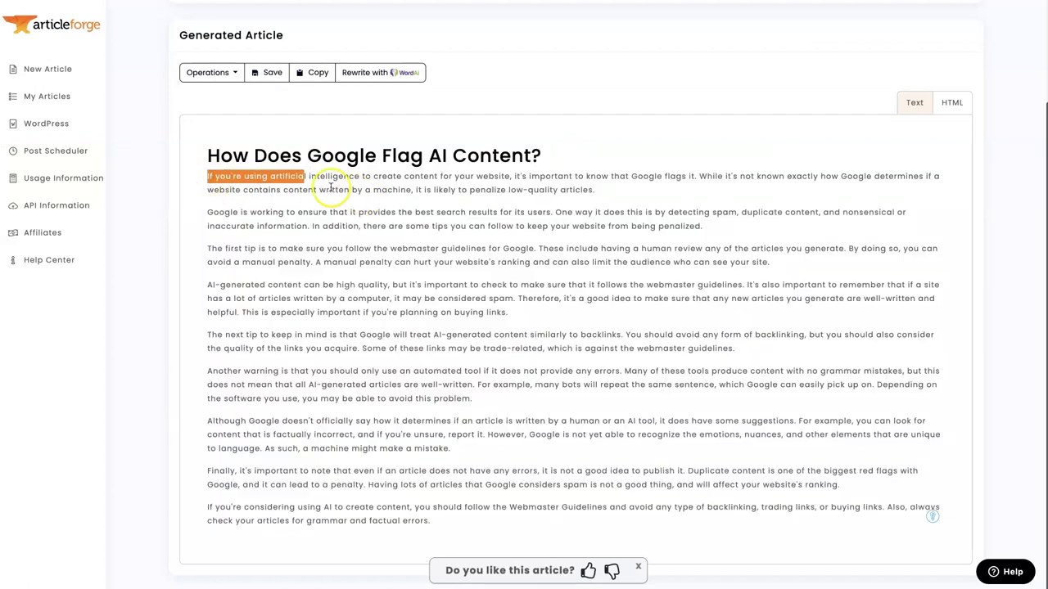
{"action": "left_click_drag", "start_coordinate": [308, 176], "coordinate": [819, 176]}
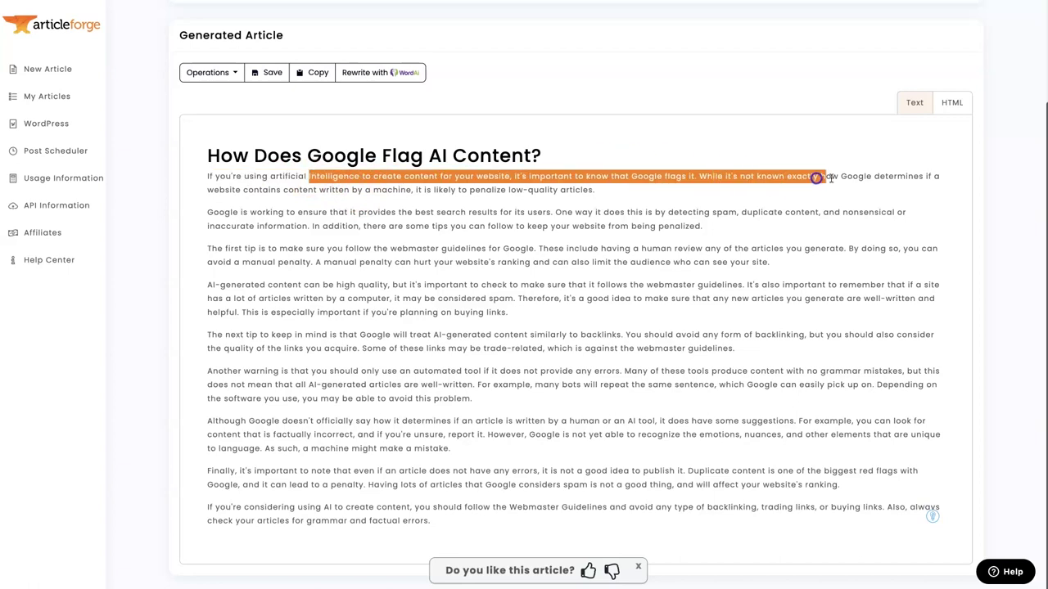
{"action": "left_click", "coordinate": [653, 229]}
{"action": "left_click", "coordinate": [249, 189]}
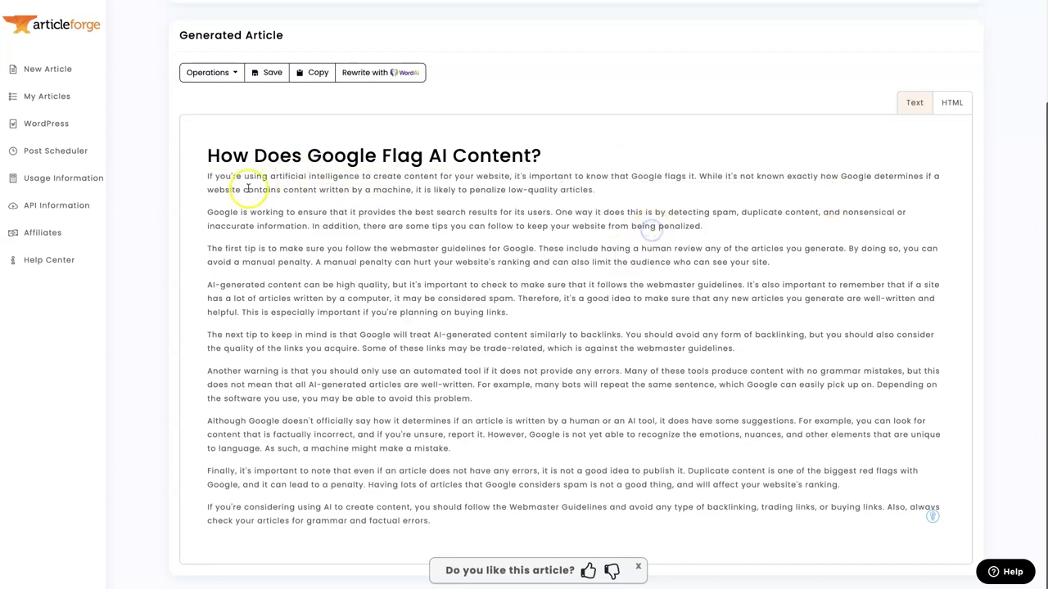
{"action": "left_click", "coordinate": [516, 396]}
{"action": "scroll", "coordinate": [517, 396], "scroll_direction": "up", "scroll_amount": 1}
{"action": "scroll", "coordinate": [516, 396], "scroll_direction": "up", "scroll_amount": 2}
{"action": "scroll", "coordinate": [576, 210], "scroll_direction": "down", "scroll_amount": 2}
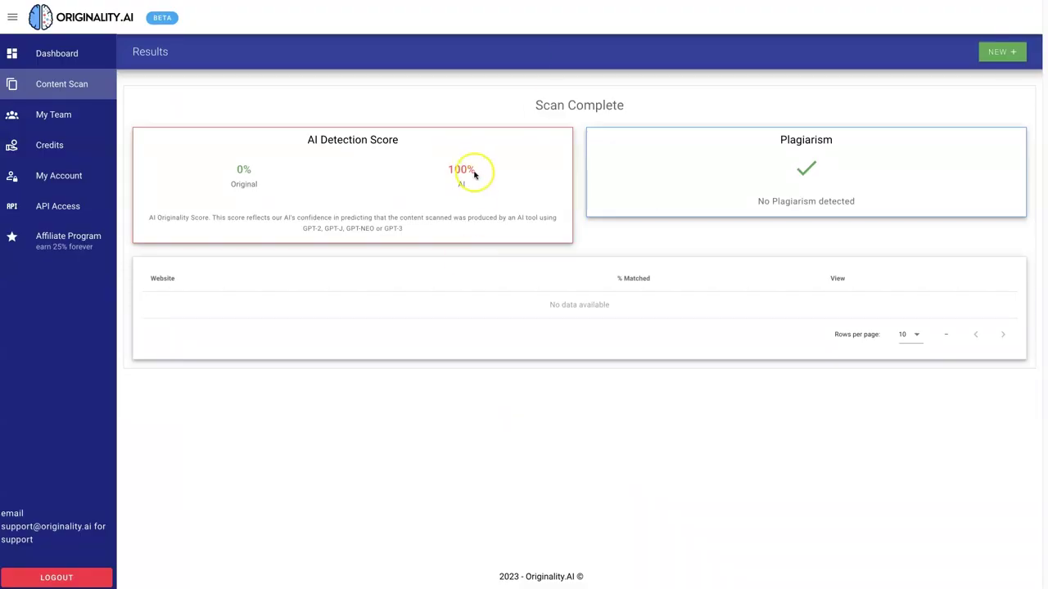
{"action": "left_click", "coordinate": [450, 170]}
{"action": "left_click_drag", "start_coordinate": [450, 170], "coordinate": [472, 190]}
{"action": "left_click", "coordinate": [471, 187]}
{"action": "left_click", "coordinate": [407, 230]}
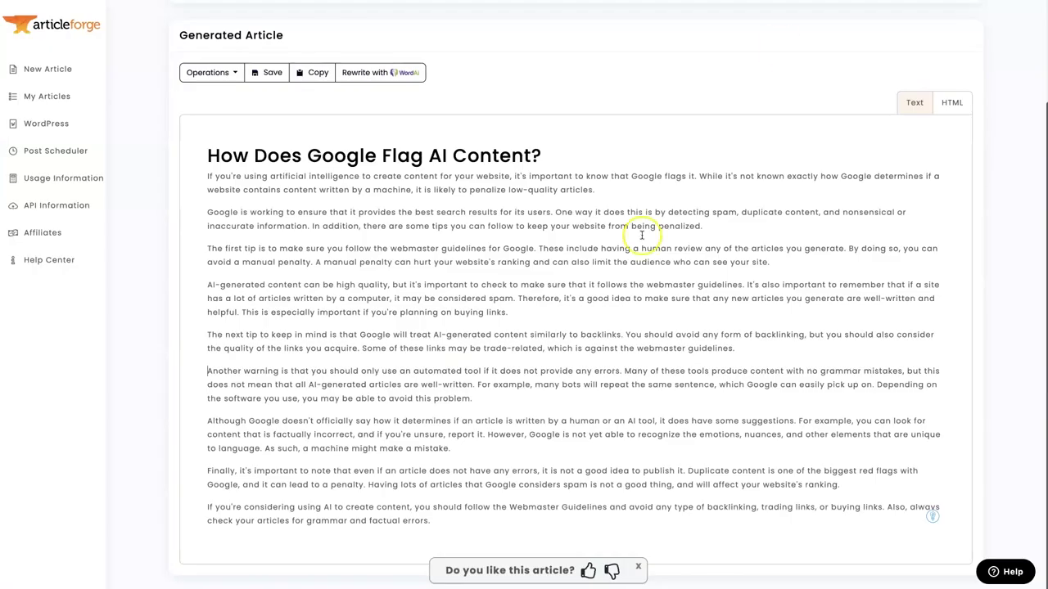
{"action": "left_click", "coordinate": [398, 457]}
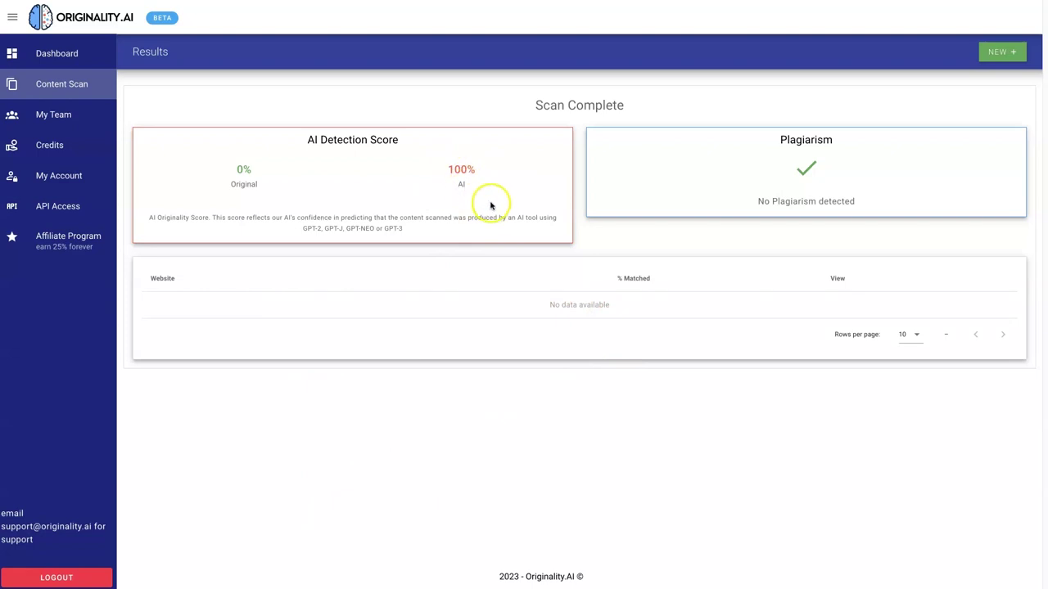
Start a new Originality.AI scan and go to DDIY.co's Webmaster Guidelines section
{"action": "left_click", "coordinate": [989, 54]}
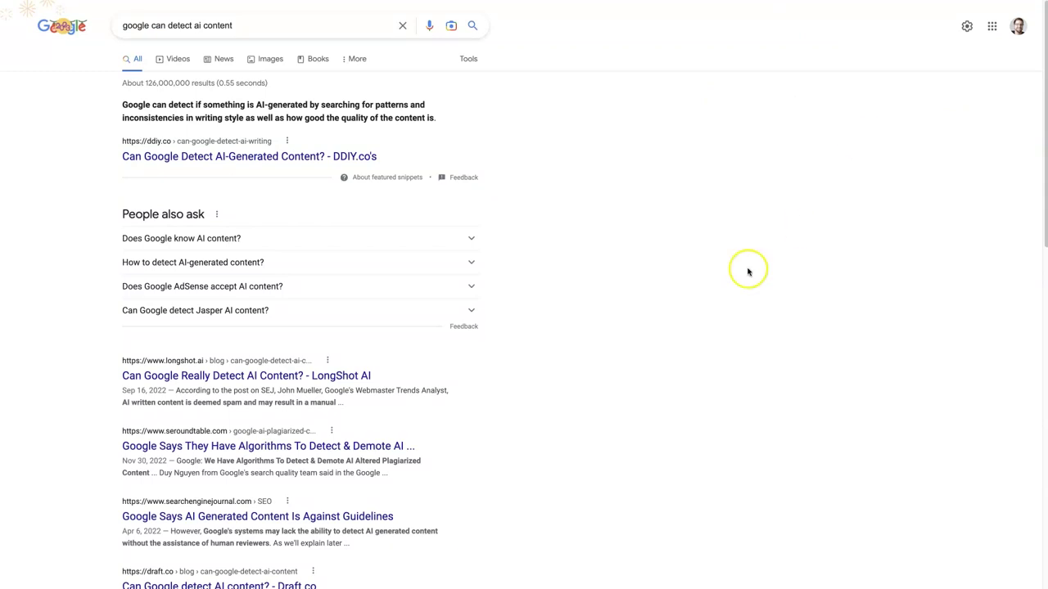
{"action": "left_click", "coordinate": [219, 155]}
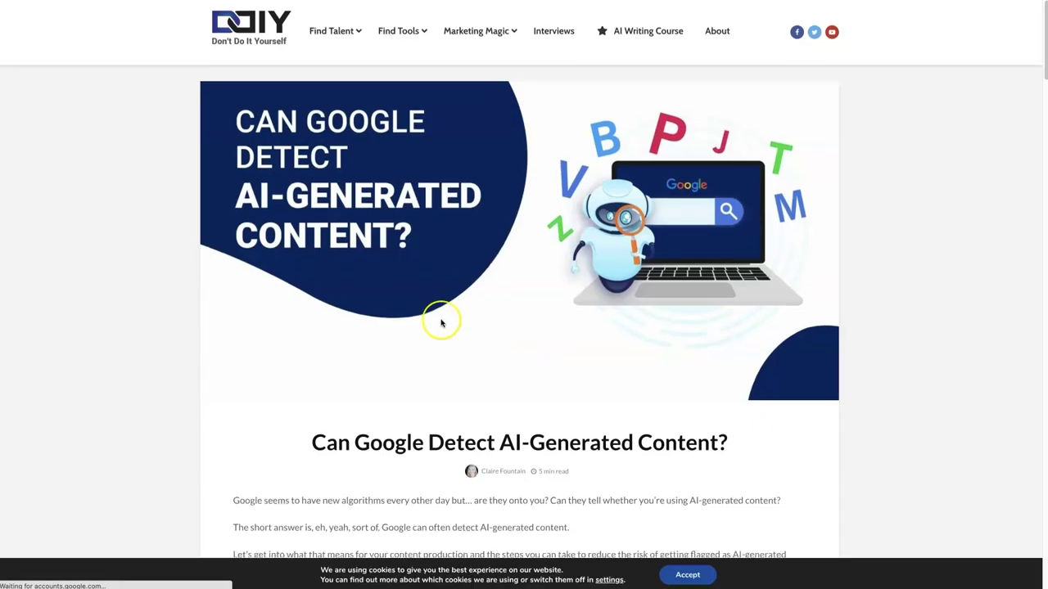
{"action": "scroll", "coordinate": [440, 321], "scroll_direction": "down", "scroll_amount": 5}
{"action": "scroll", "coordinate": [440, 321], "scroll_direction": "down", "scroll_amount": 5}
{"action": "scroll", "coordinate": [440, 321], "scroll_direction": "down", "scroll_amount": 5}
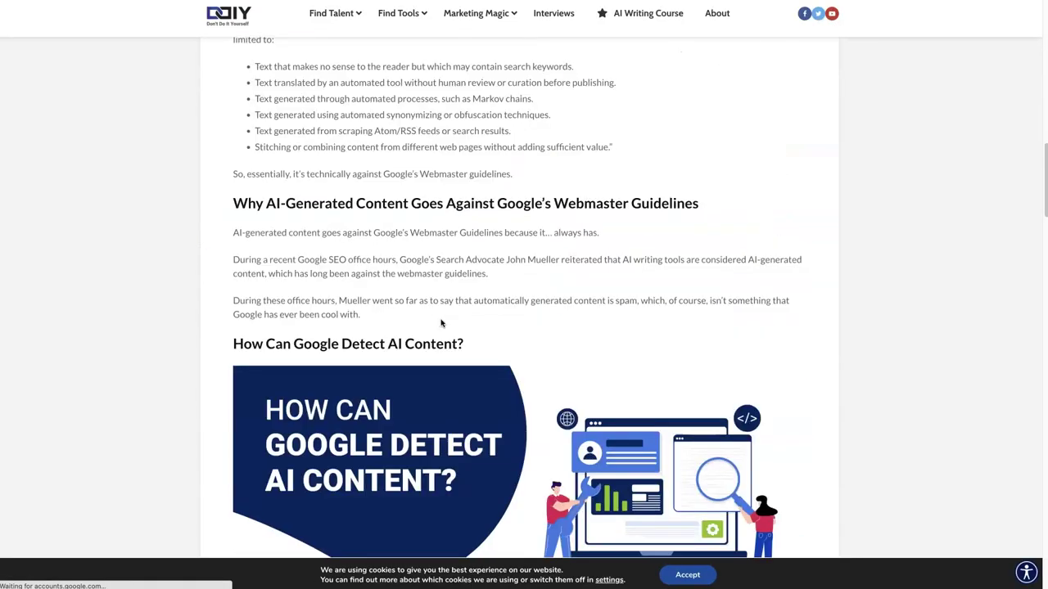
{"action": "scroll", "coordinate": [416, 311], "scroll_direction": "up", "scroll_amount": 3}
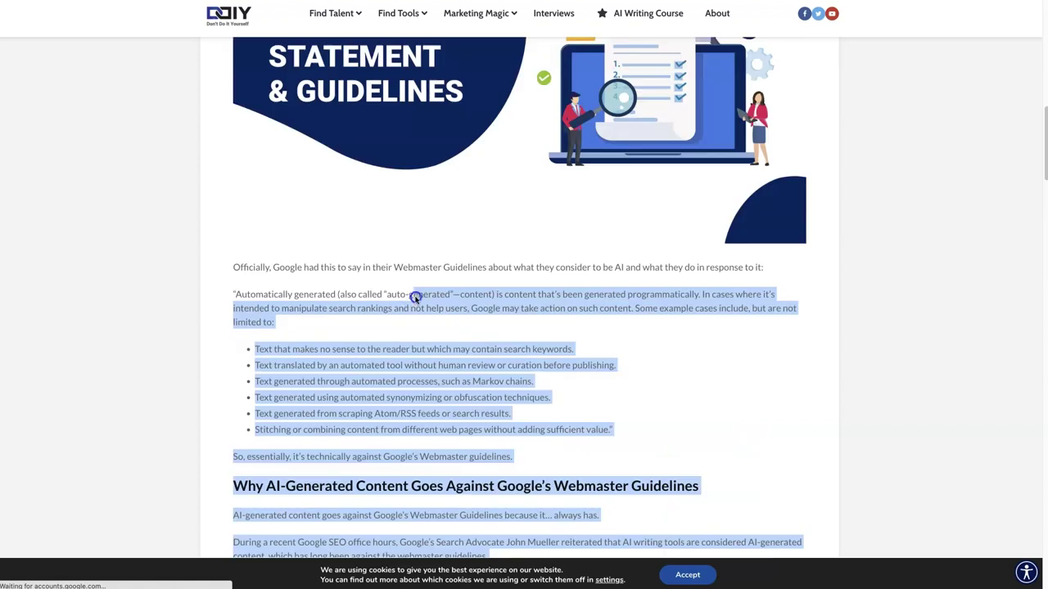
Select the Webmaster Guidelines passage and copy it
{"action": "left_click_drag", "start_coordinate": [484, 370], "coordinate": [230, 269]}
{"action": "right_click", "coordinate": [262, 271]}
{"action": "left_click", "coordinate": [283, 290]}
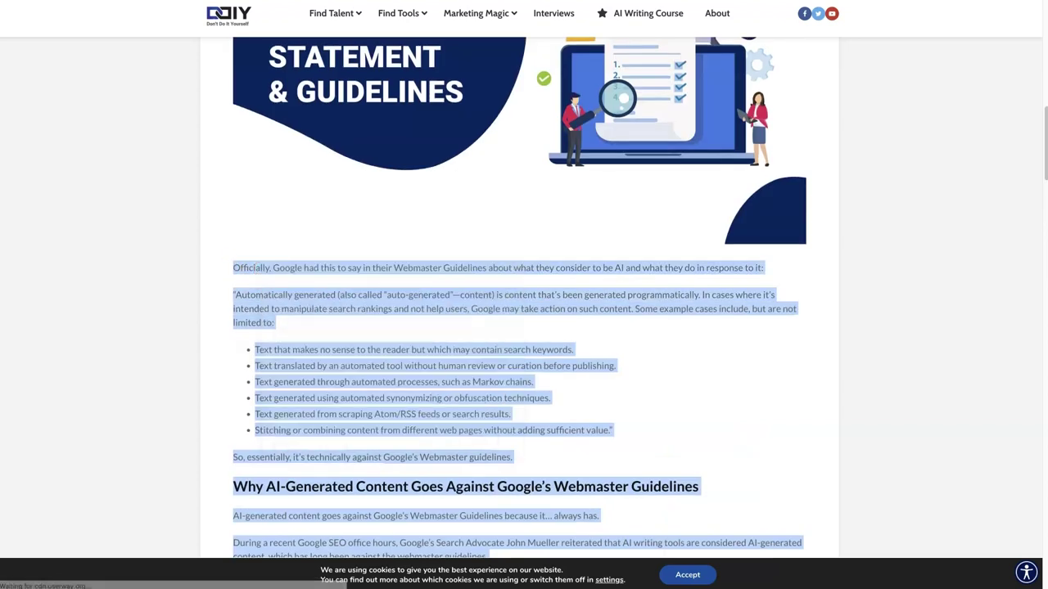
Paste the DDIY passage and scan it, getting 97% original, 3% AI, 22% plagiarism
{"action": "left_click", "coordinate": [299, 172]}
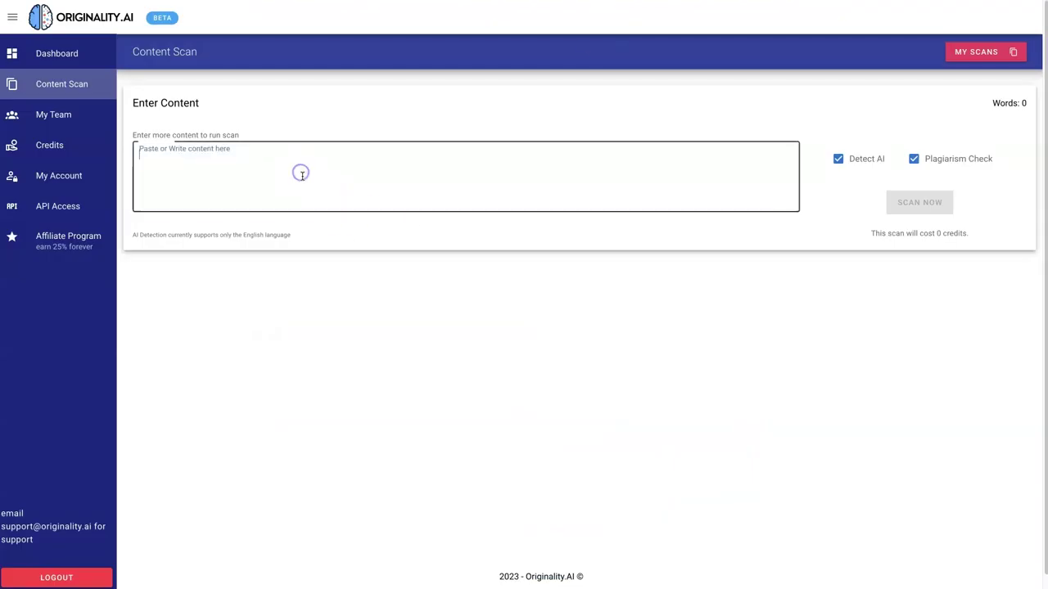
{"action": "key", "text": "ctrl+v"}
{"action": "left_click", "coordinate": [910, 193]}
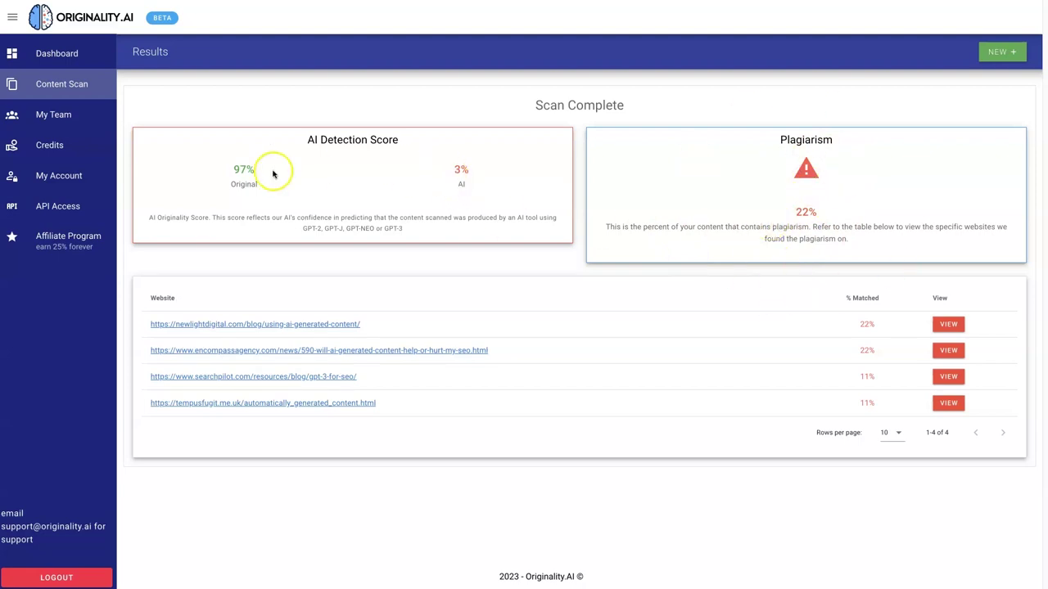
{"action": "left_click_drag", "start_coordinate": [218, 159], "coordinate": [241, 181]}
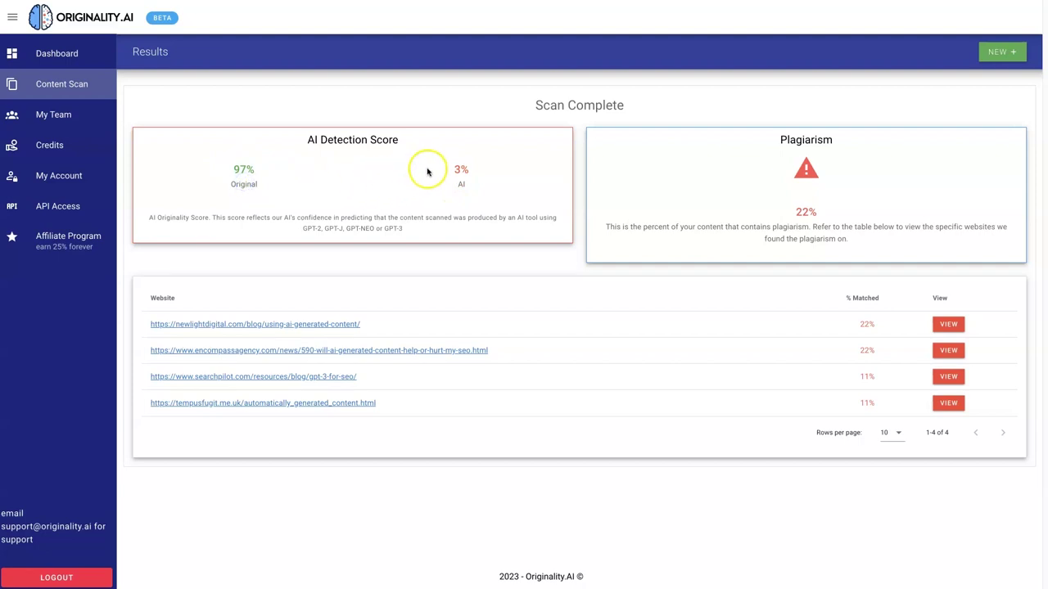
{"action": "left_click_drag", "start_coordinate": [453, 164], "coordinate": [472, 192]}
{"action": "left_click", "coordinate": [471, 186]}
{"action": "double_click", "coordinate": [454, 170]}
{"action": "left_click", "coordinate": [465, 183]}
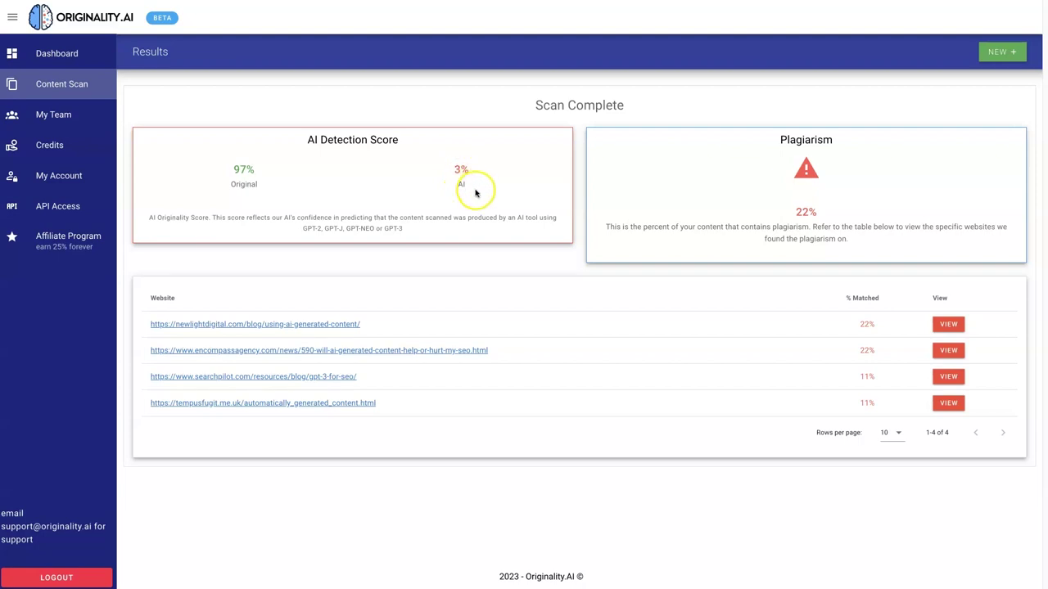